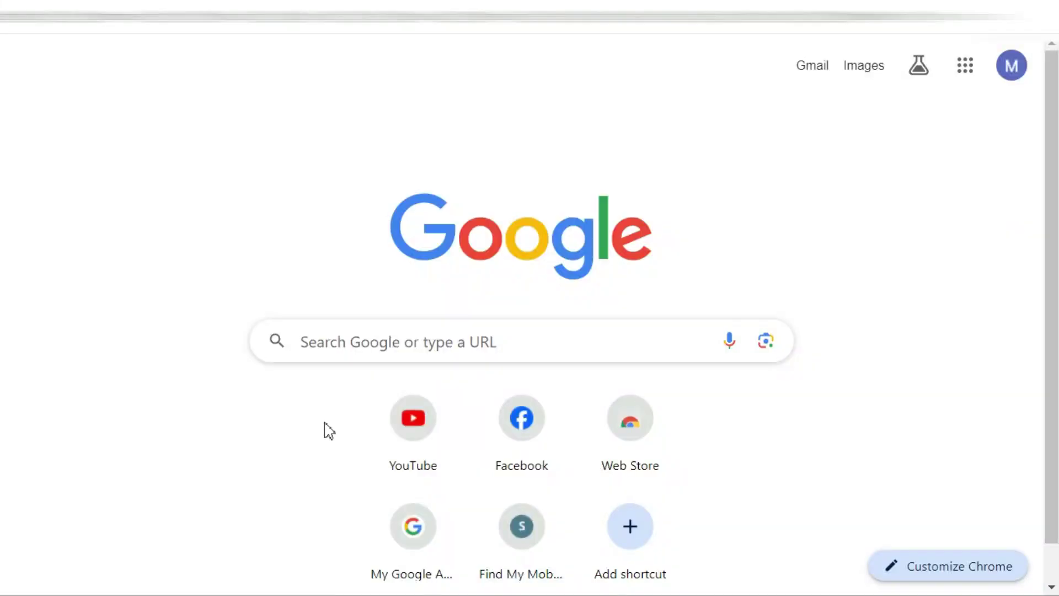
Step: Search Google for 'bing ai art' and open the Image Creator from Microsoft Designer result
click(382, 343)
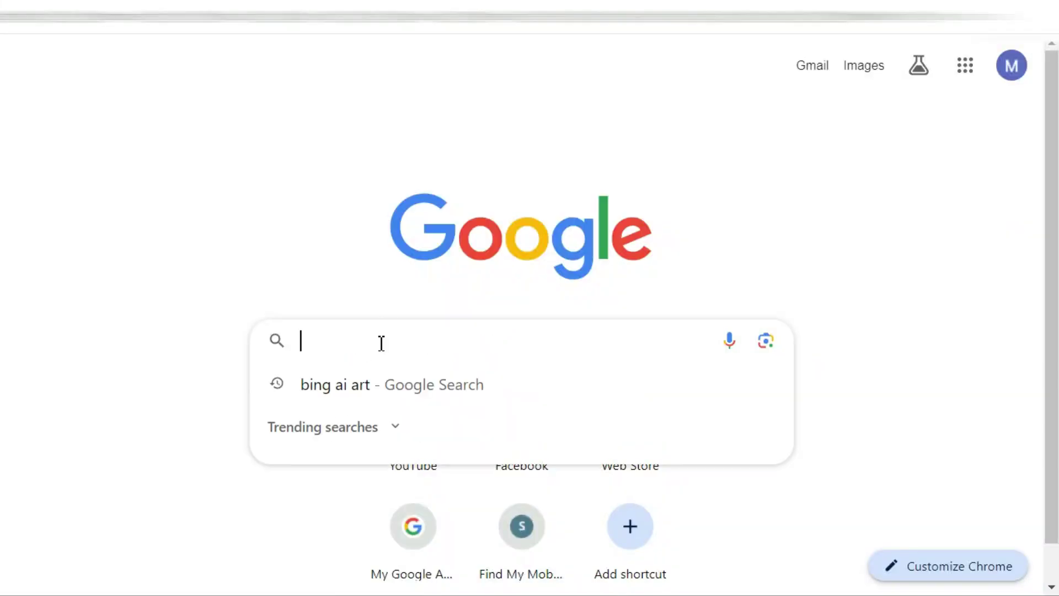
click(348, 385)
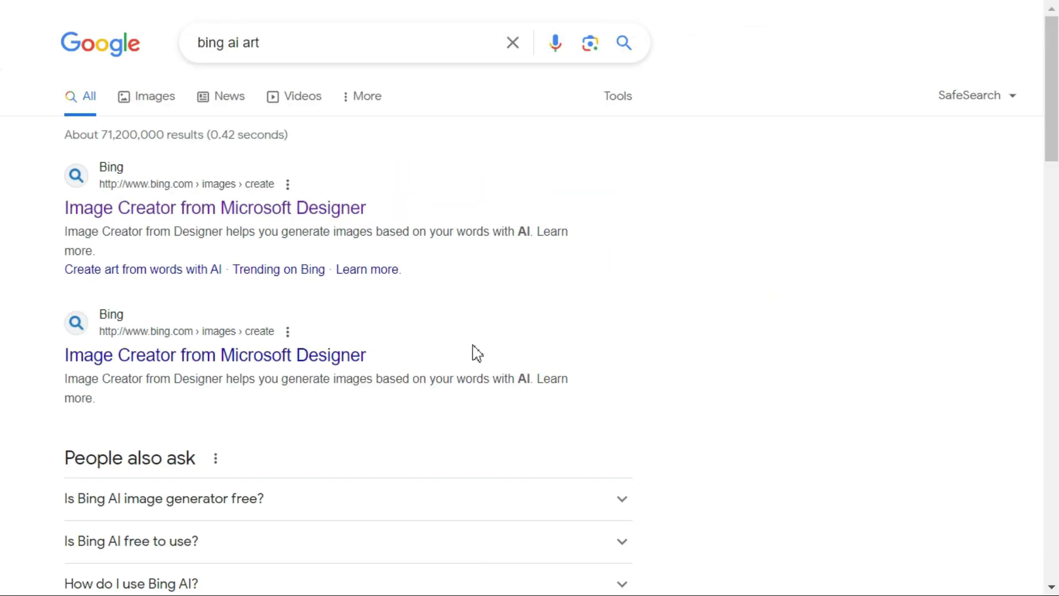
click(199, 215)
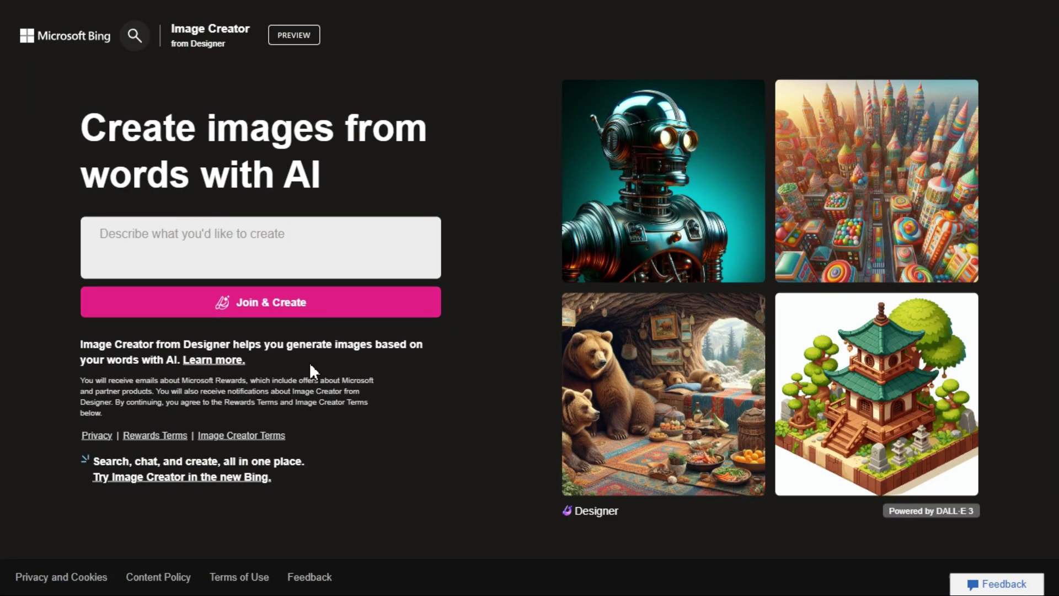
Step: Join Image Creator and dismiss the daily boosts notice and the Jumpstart ideas section
click(333, 302)
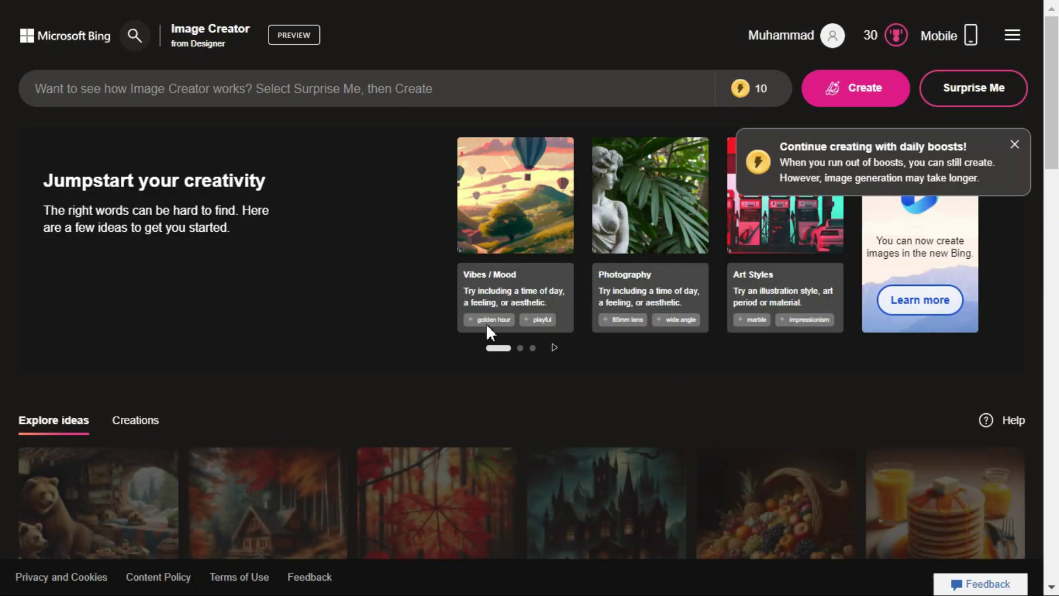
click(1015, 145)
click(1002, 149)
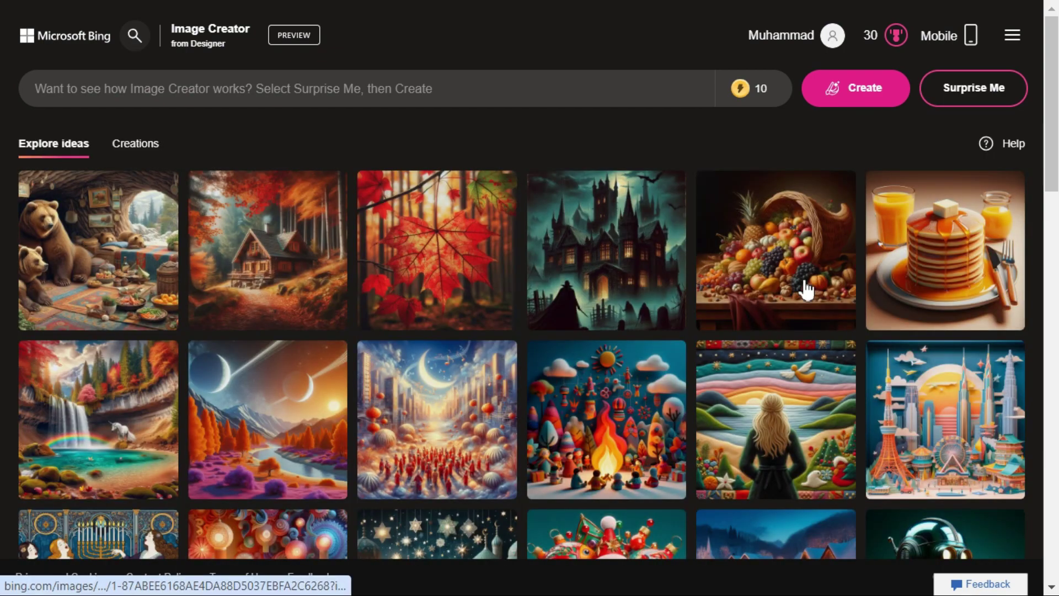
scroll(806, 288, down, 2)
scroll(779, 290, up, 2)
Step: Paste the prepared prompt and check its 'Tech Advent', 'YouTube' and 'blue suite' wording
click(220, 88)
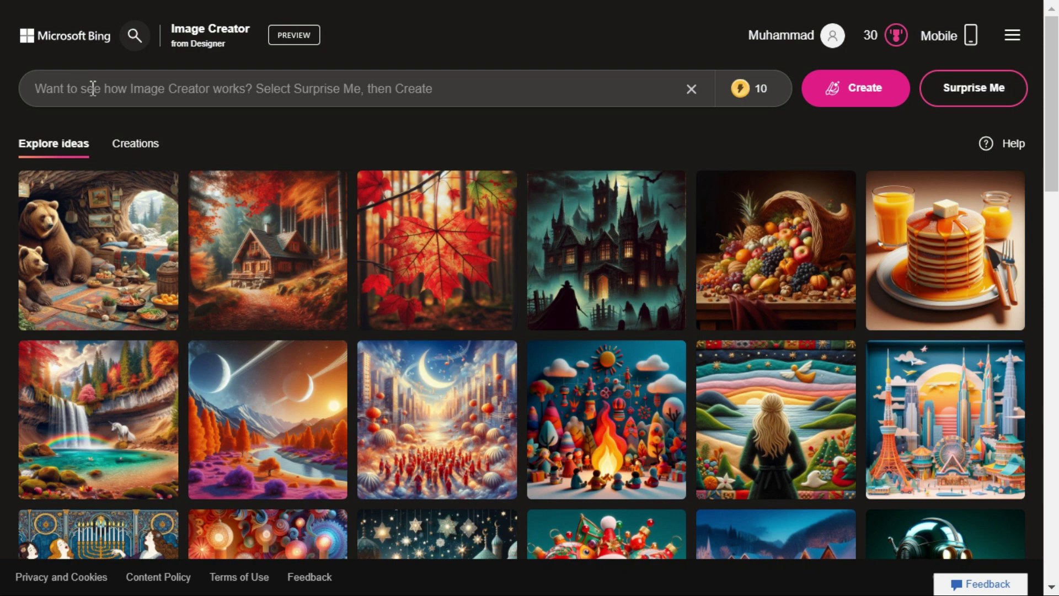
key(ctrl+v)
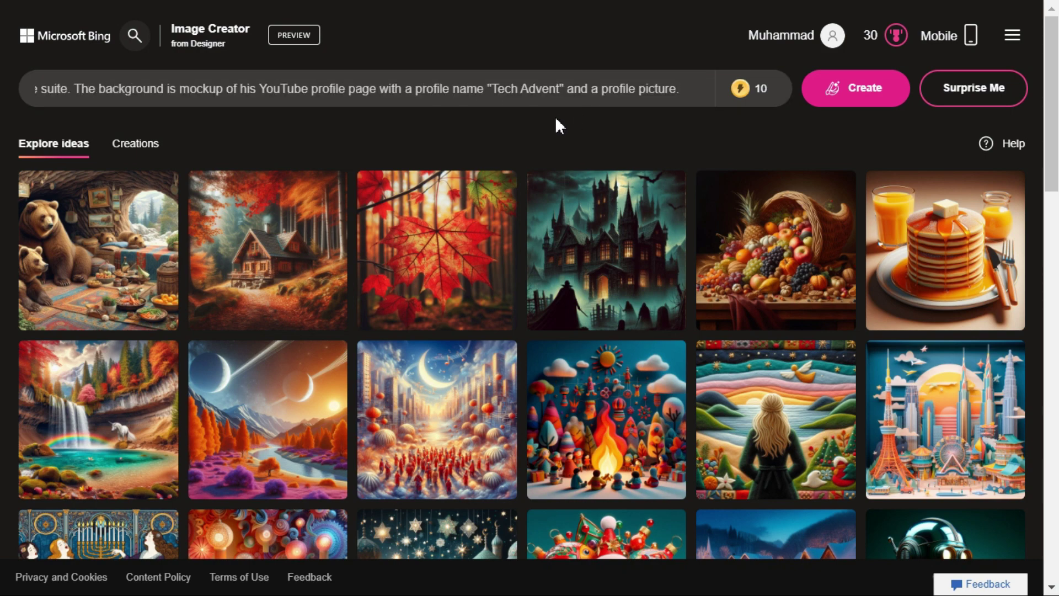
click(560, 89)
drag(525, 91, 492, 91)
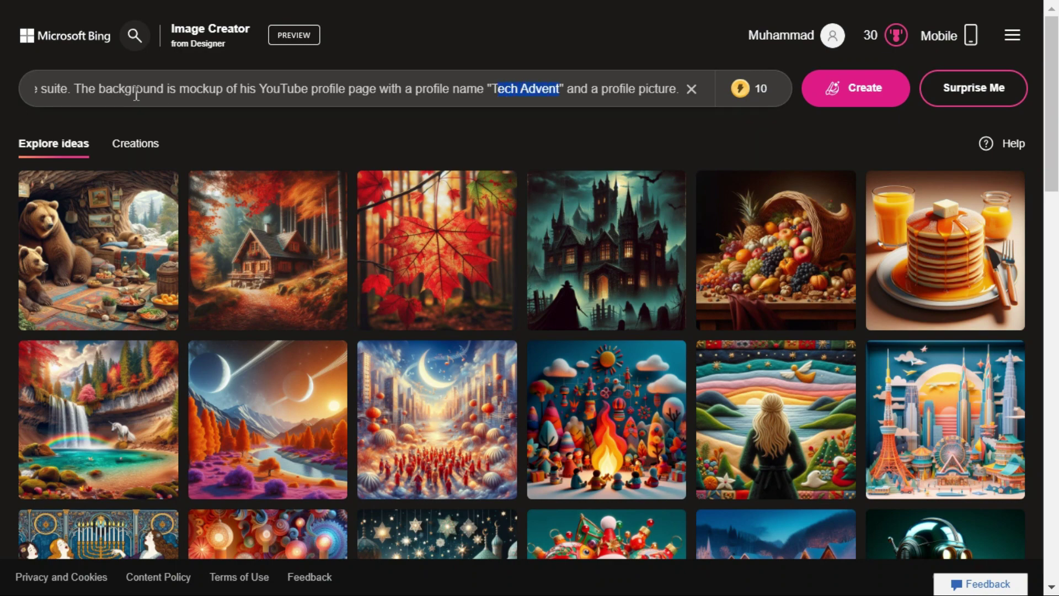
click(73, 89)
key(Home)
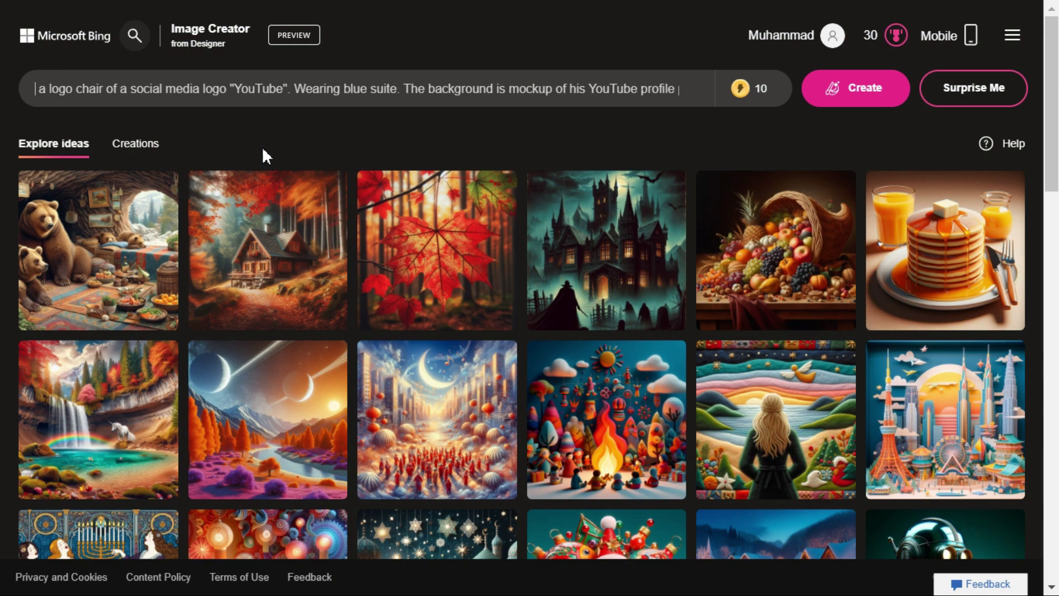
mouse_move(357, 88)
drag(235, 90, 276, 91)
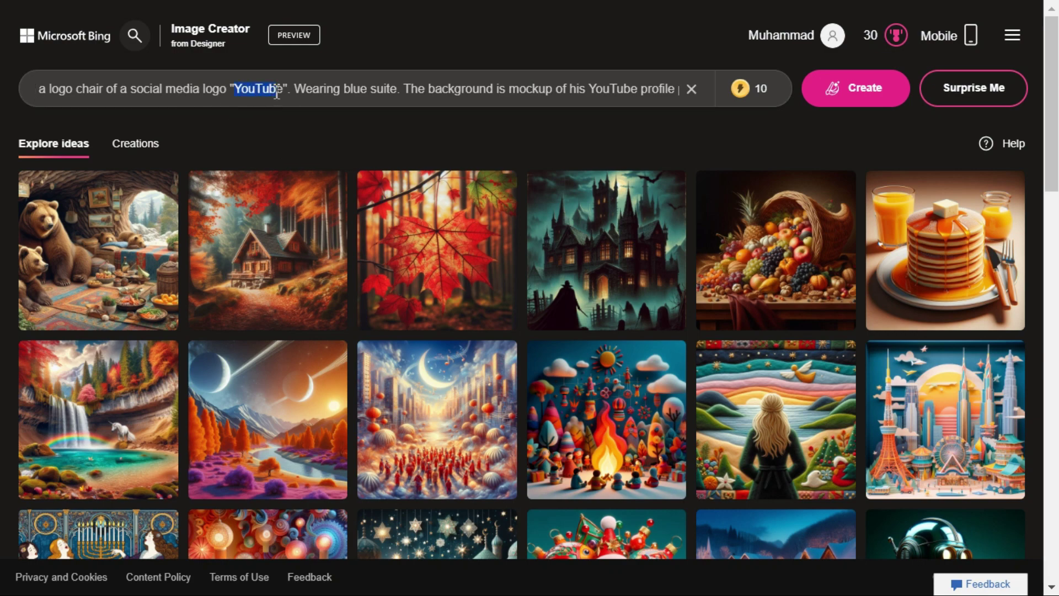
drag(344, 89, 385, 91)
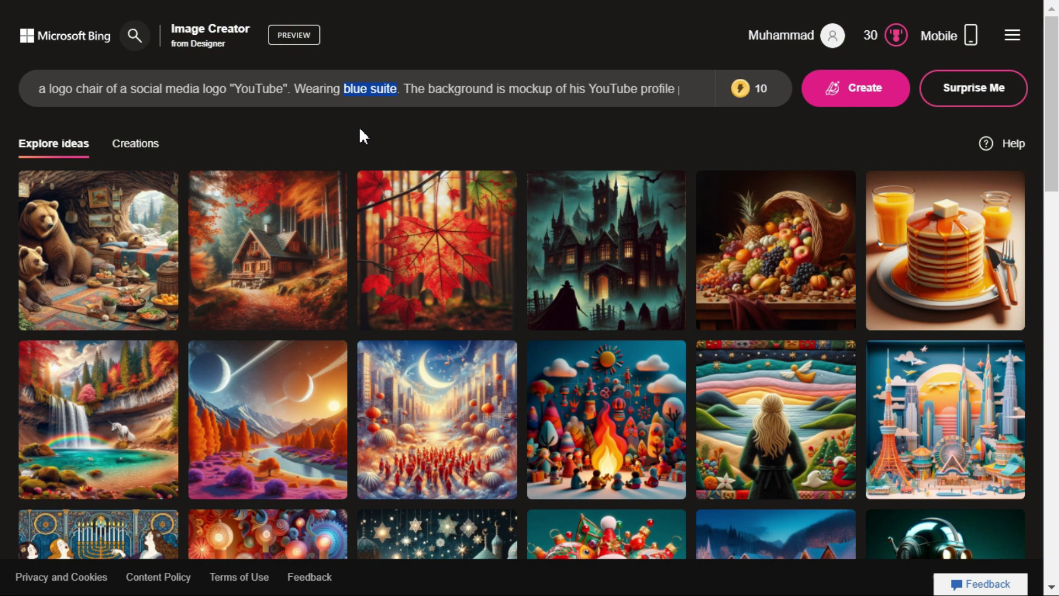
Step: Generate images from the prompt and close the New Bing promotion popup
click(852, 86)
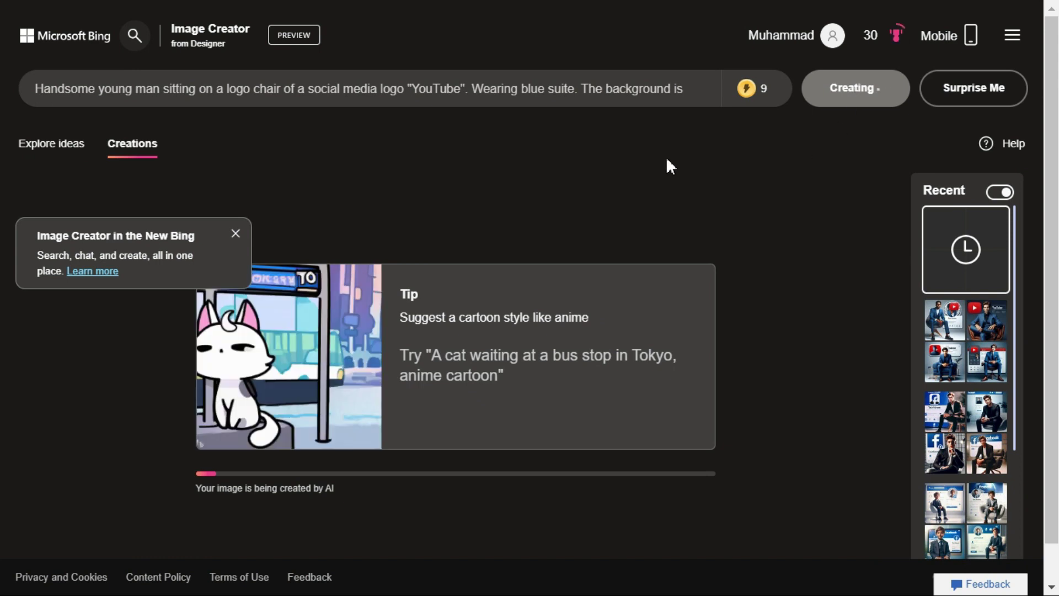
click(235, 233)
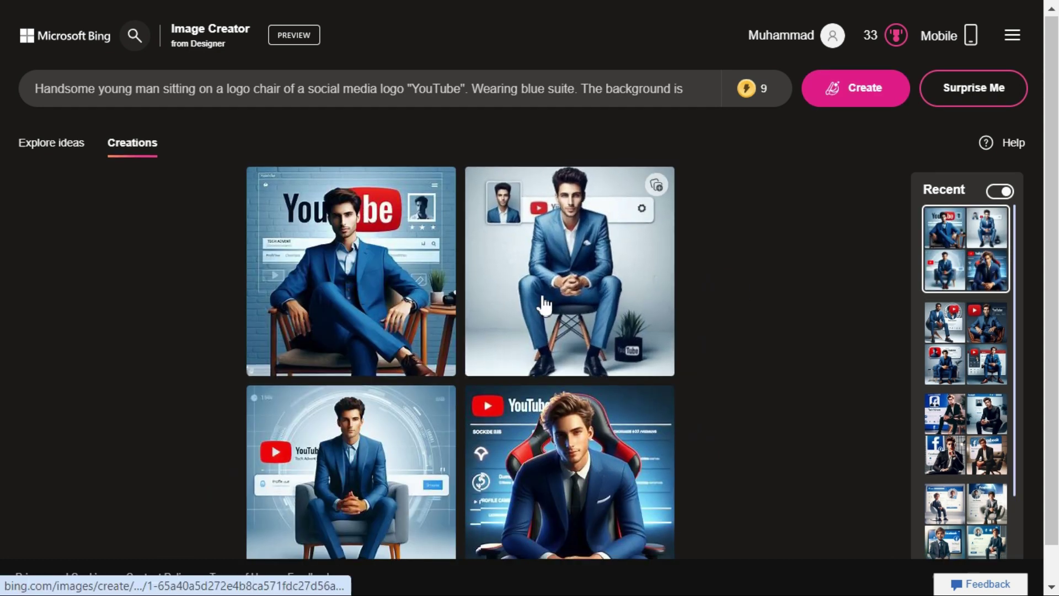
scroll(496, 265, down, 1)
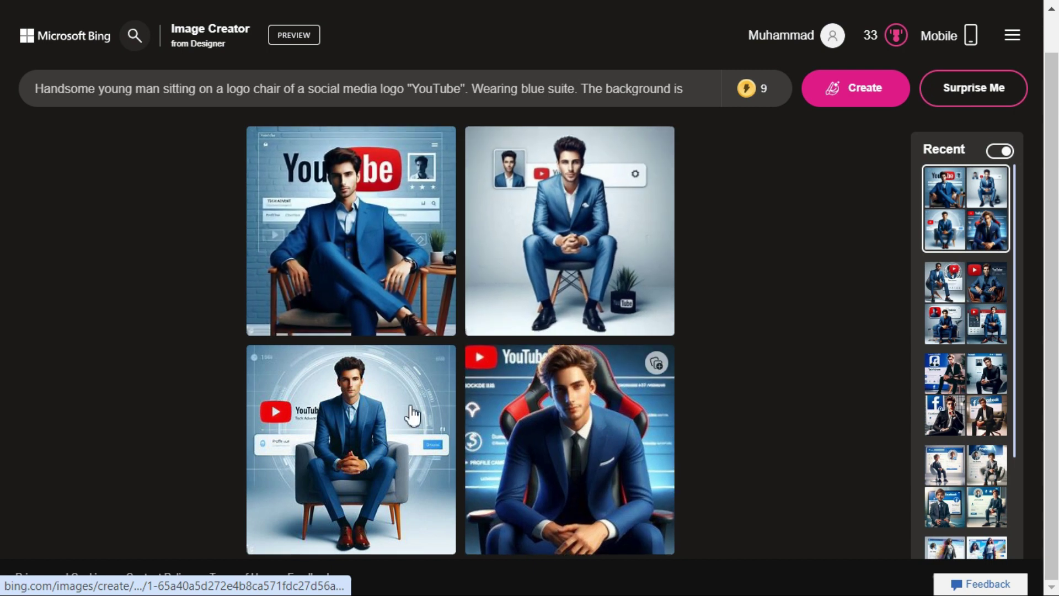
mouse_move(352, 272)
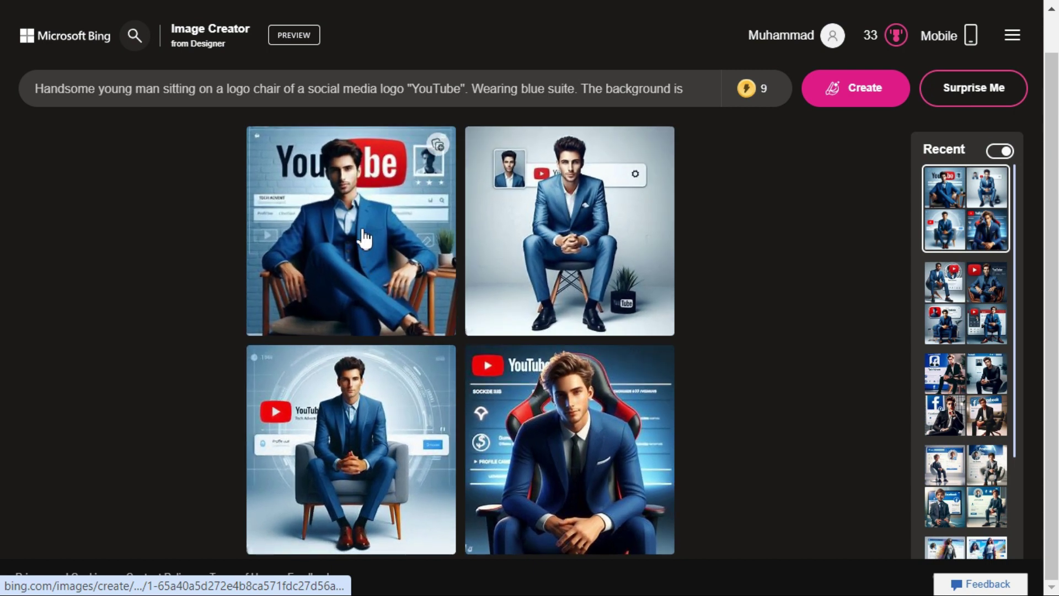
Step: Browse the four generated images and download the first one, the cross-legged man
click(366, 239)
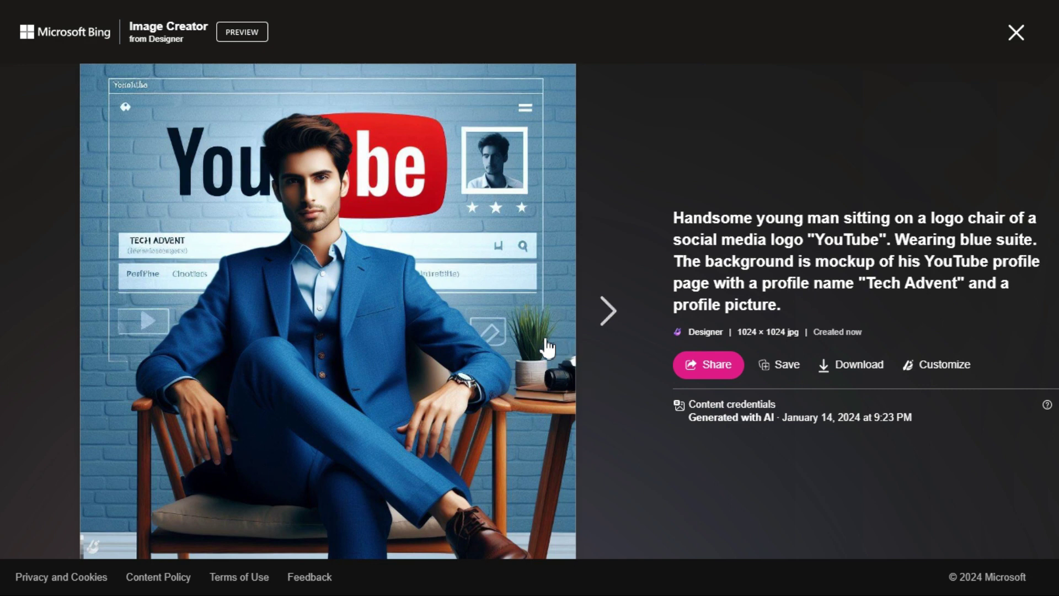
click(599, 311)
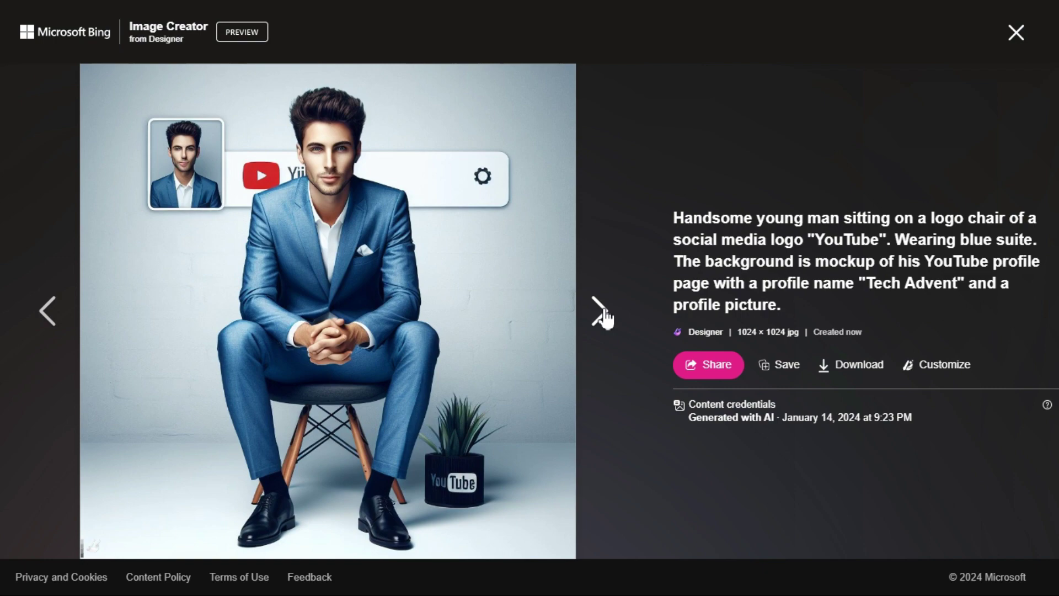
click(601, 313)
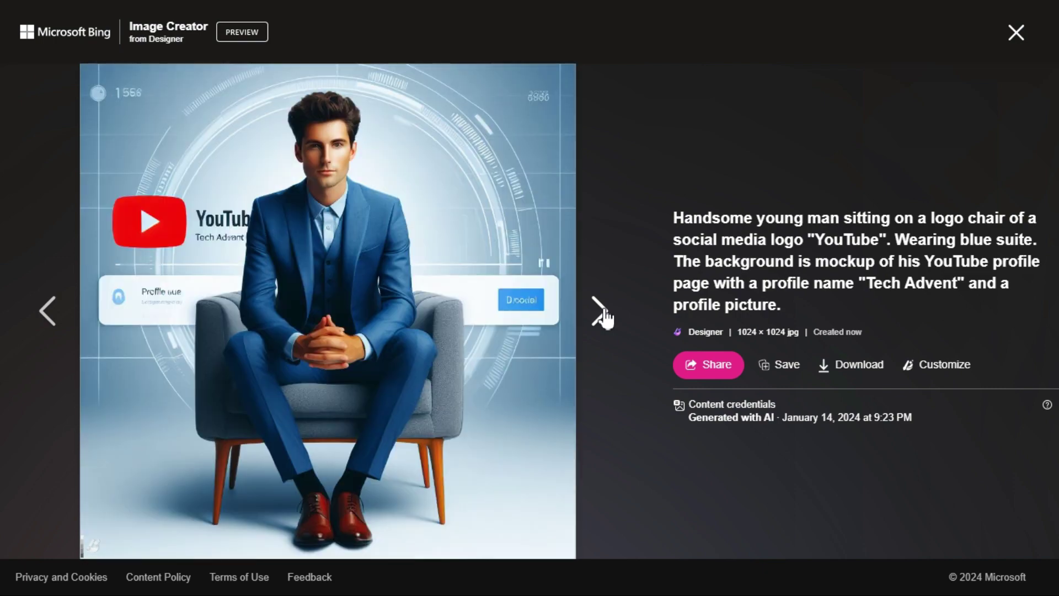
click(601, 313)
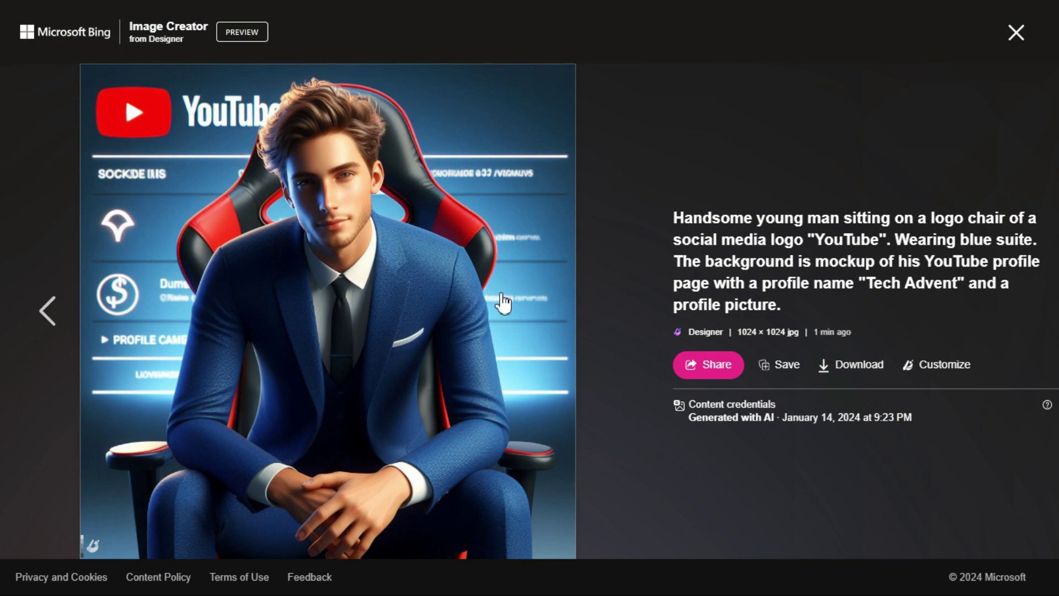
click(48, 312)
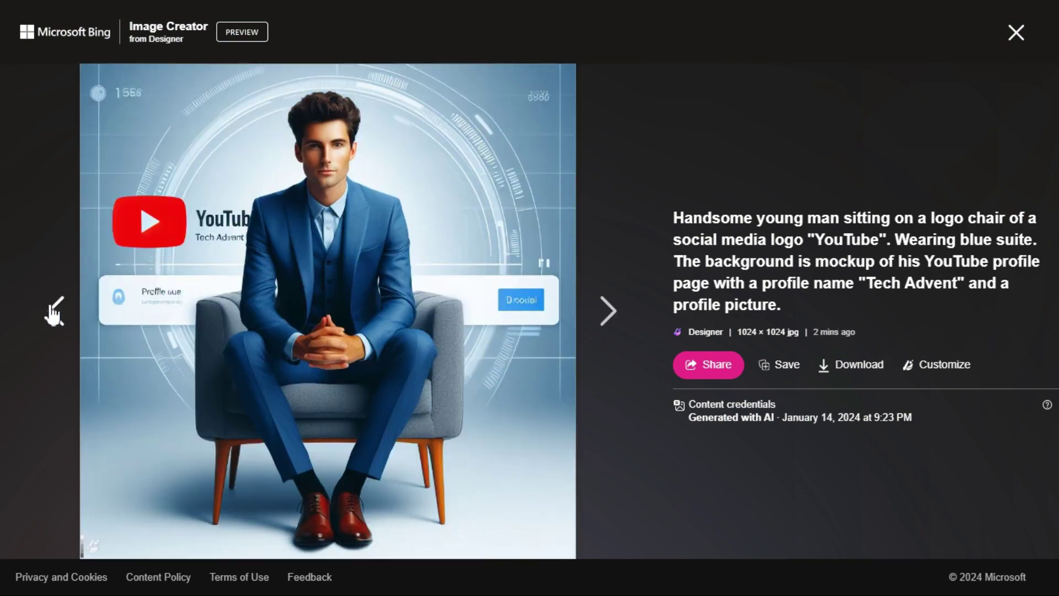
click(54, 313)
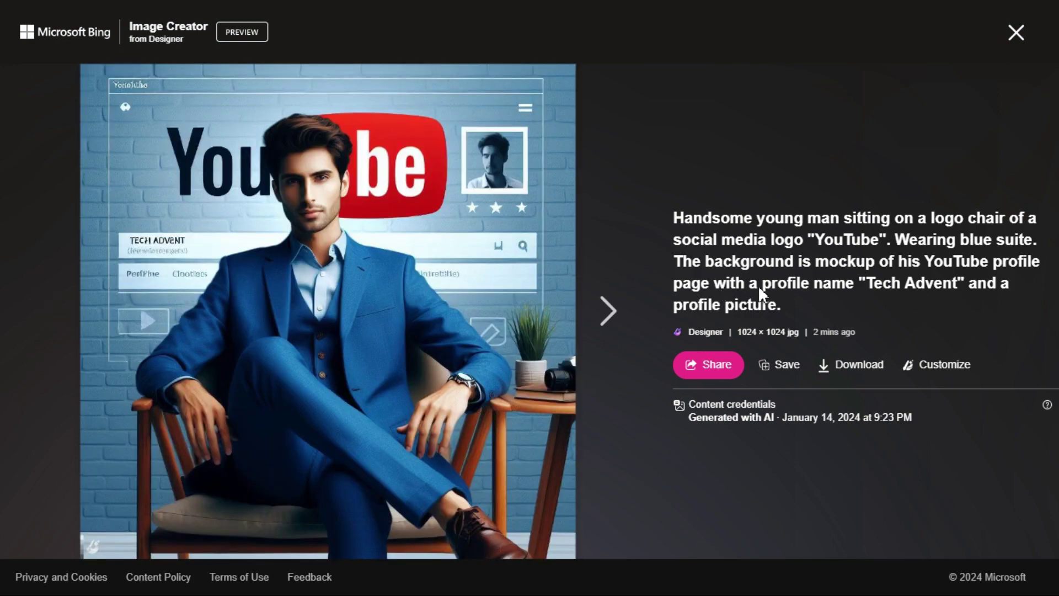
click(859, 365)
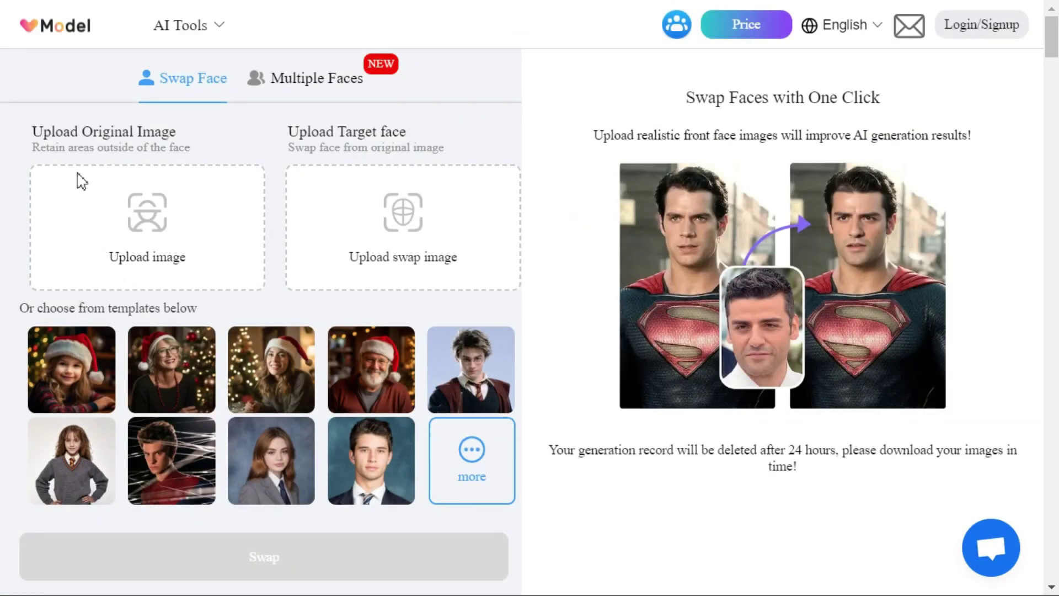
Step: Upload image 01 as the original and photo 2 as the target face
click(144, 217)
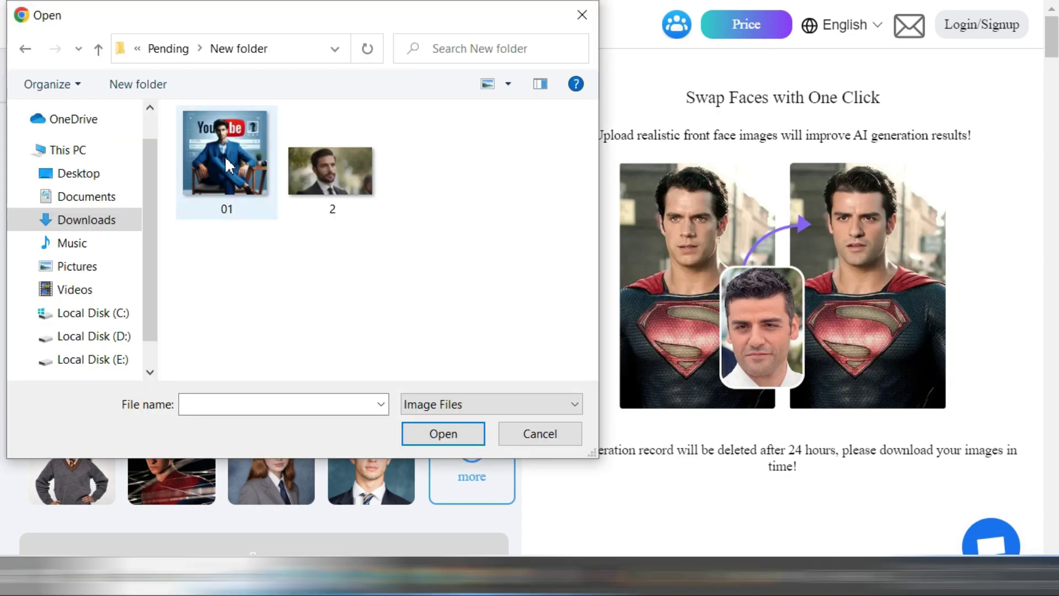
double_click(229, 165)
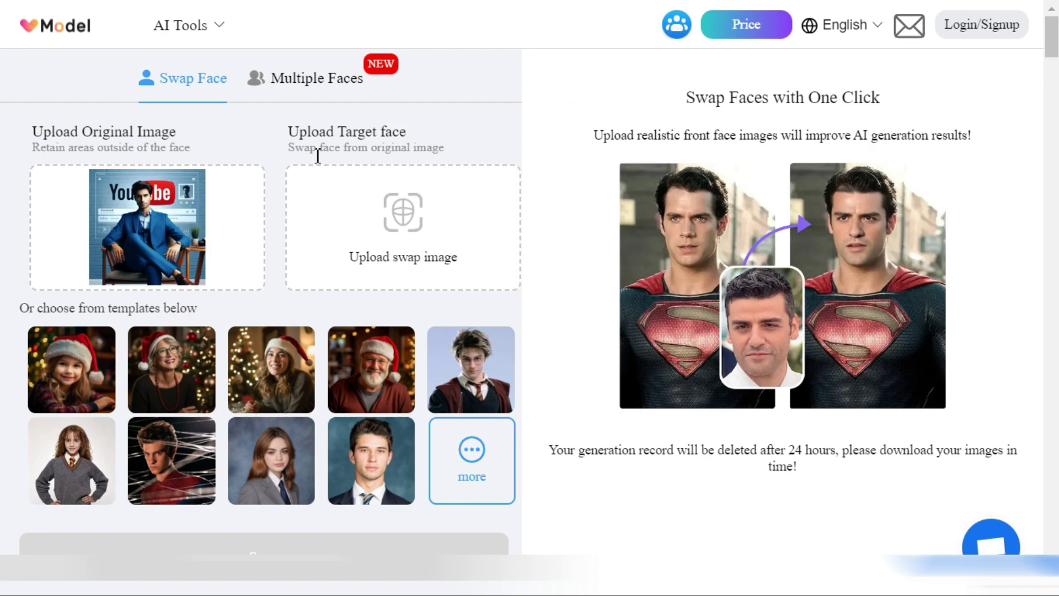
click(405, 231)
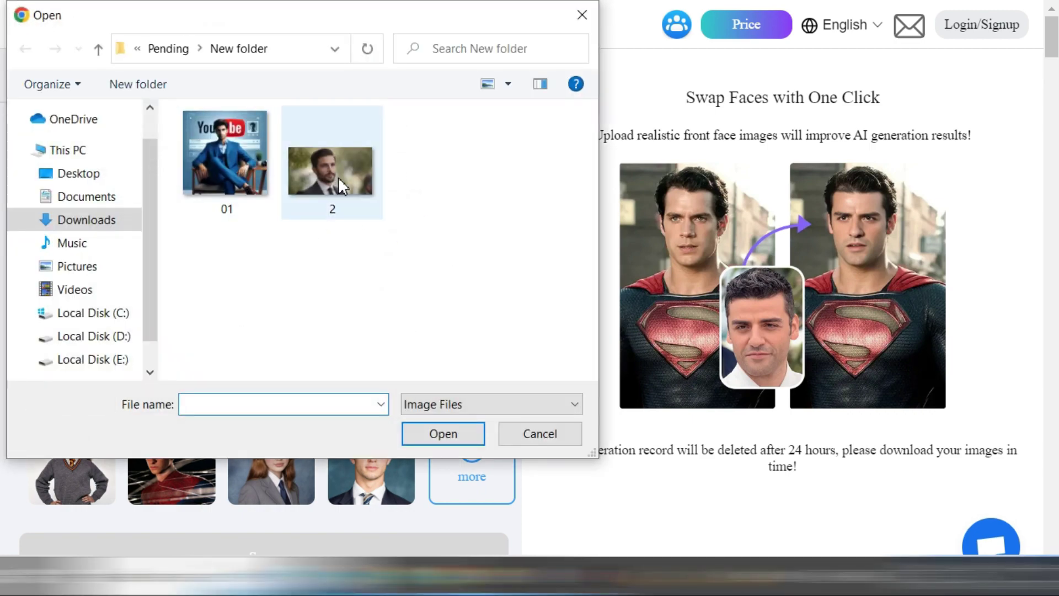
double_click(339, 178)
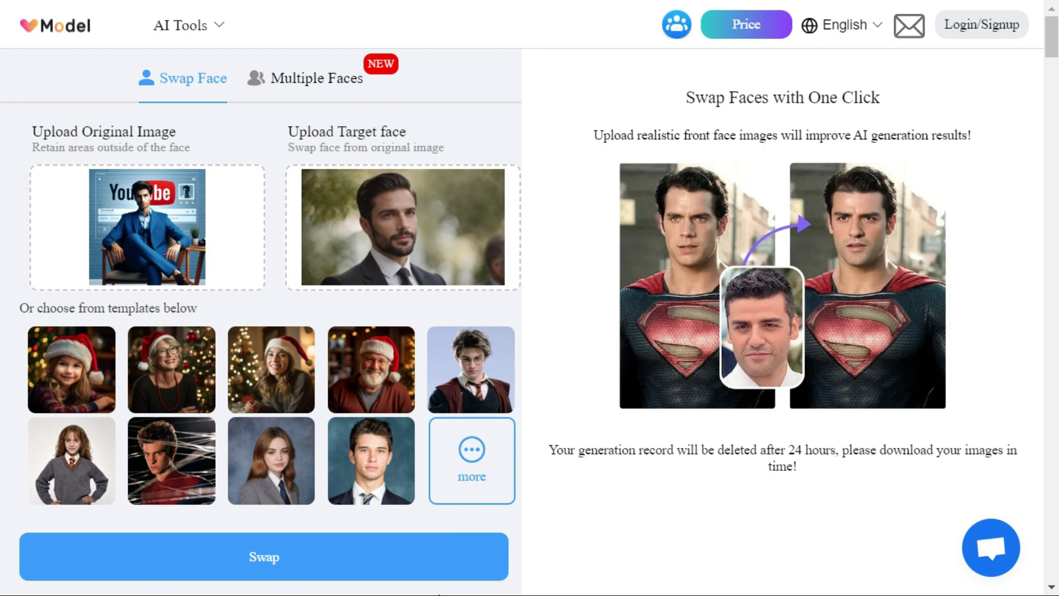
Step: Run the face swap, then enlarge the swapped result and close the enlarged view
click(263, 563)
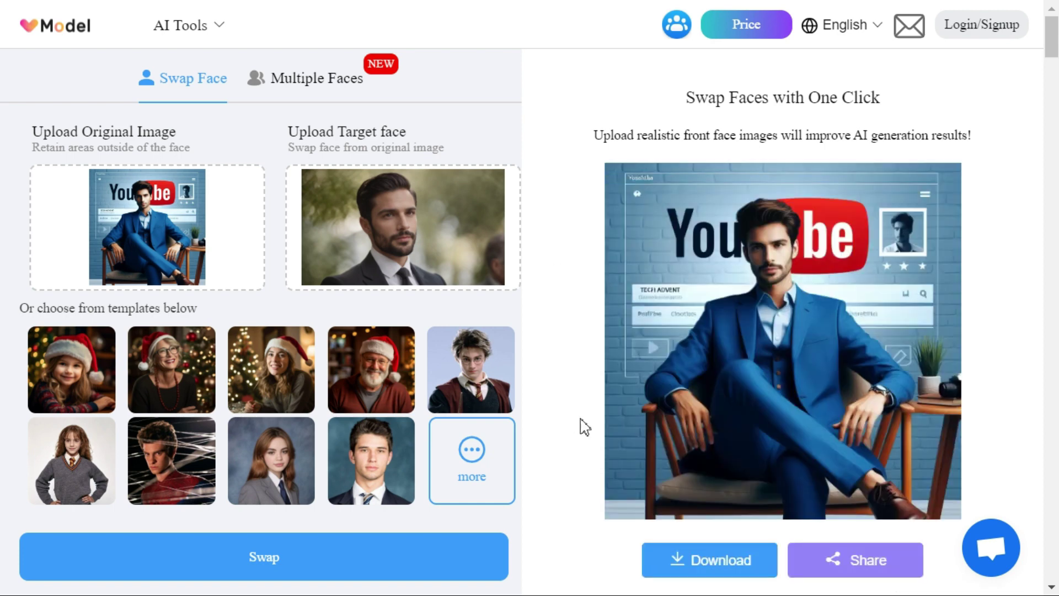
click(799, 303)
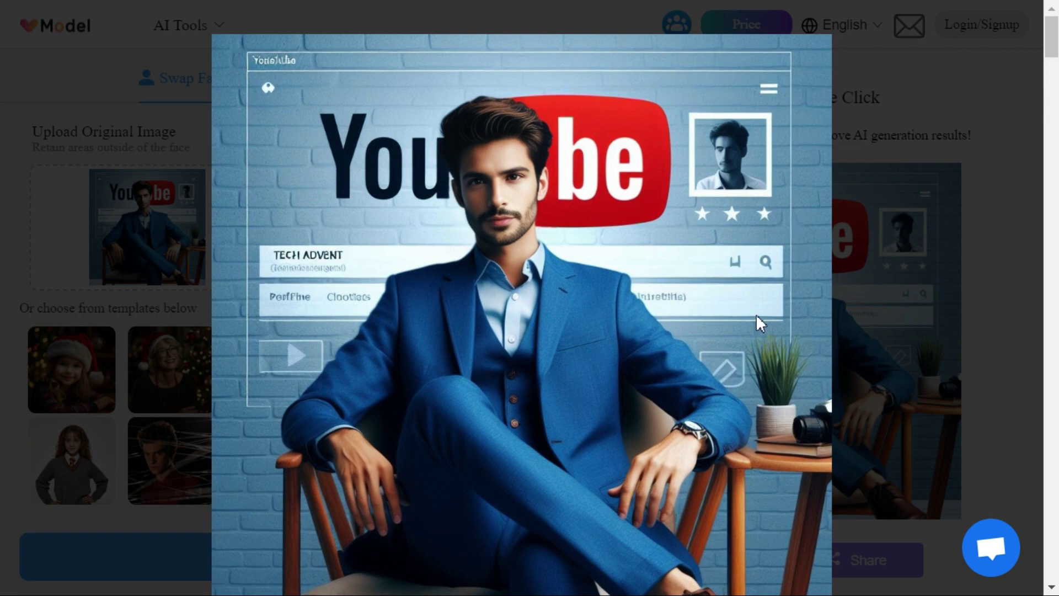
scroll(756, 317, down, 1)
scroll(755, 318, up, 1)
click(871, 278)
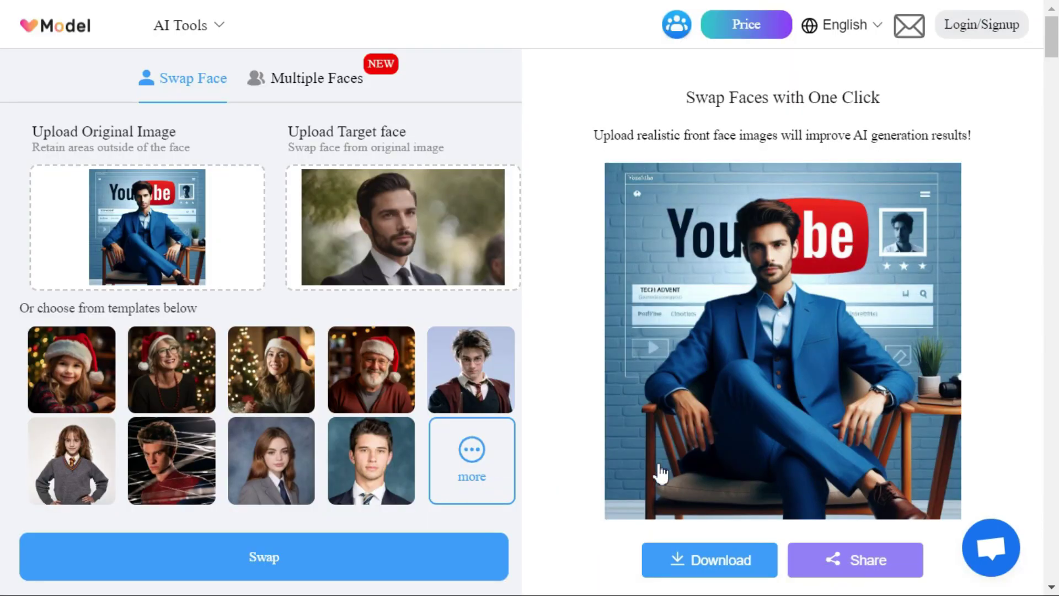